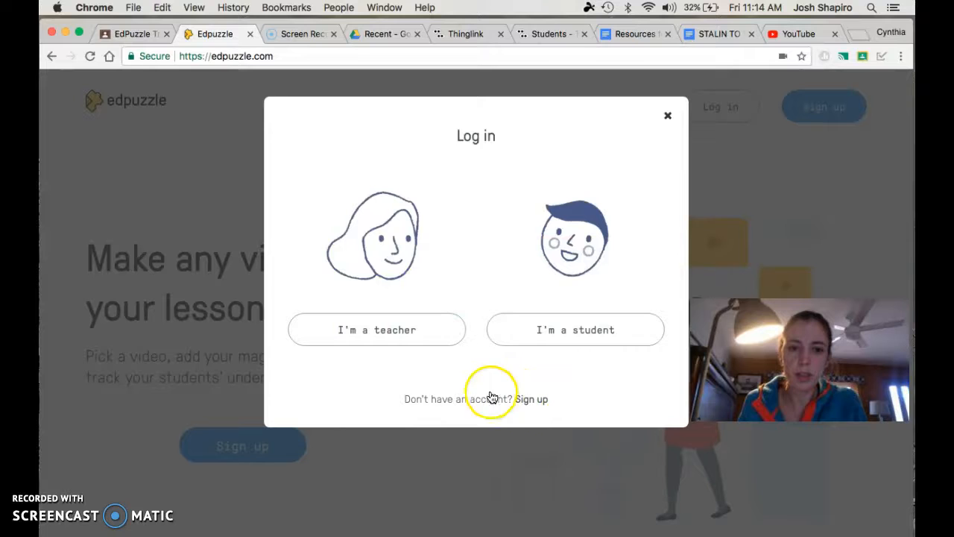
Log in to Edpuzzle as a teacher through Google with the jeffcoschools.us school account
click(389, 335)
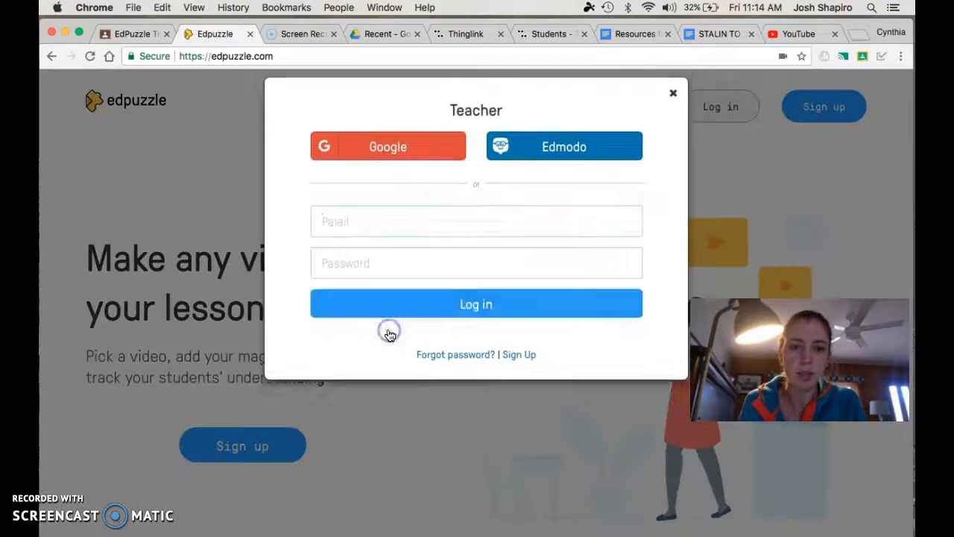
click(403, 161)
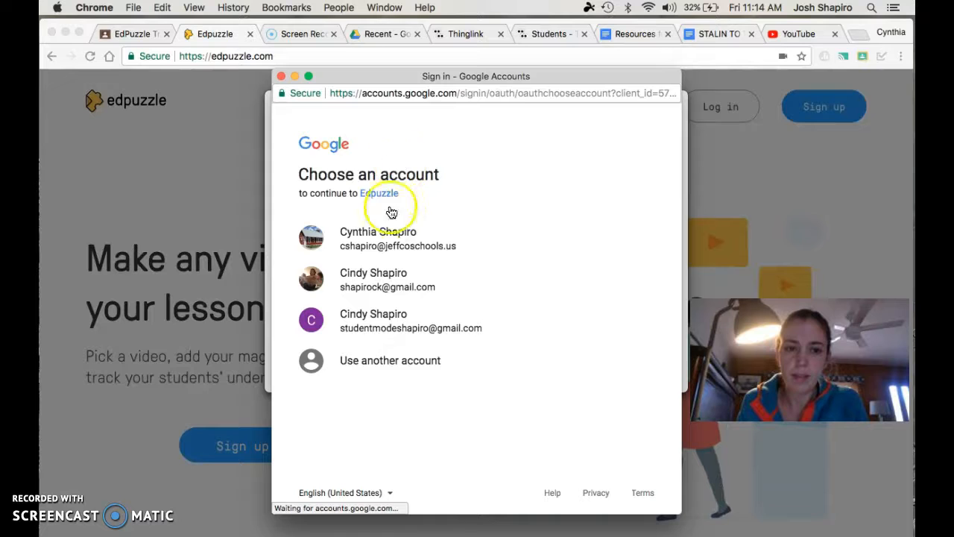
click(374, 235)
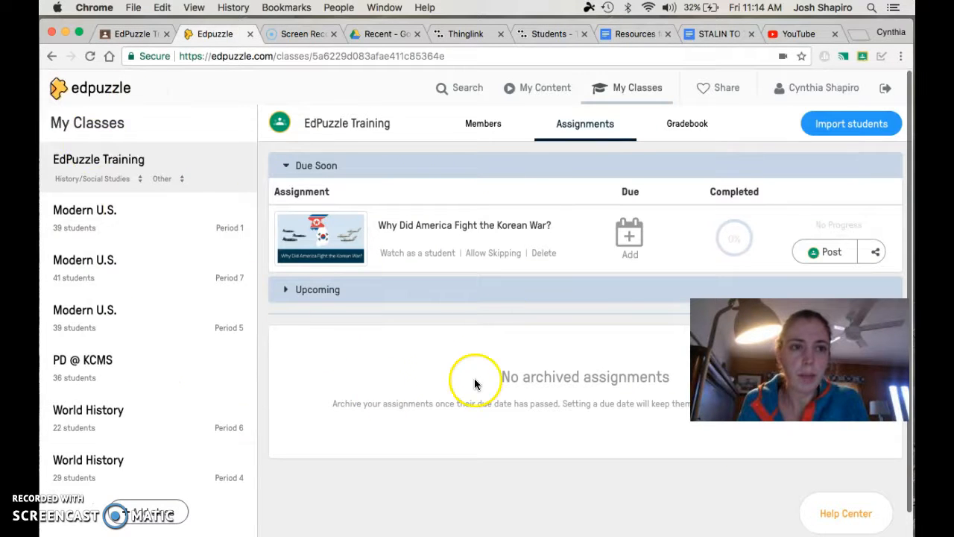
Look through the saved video lessons in the My Content library
click(537, 89)
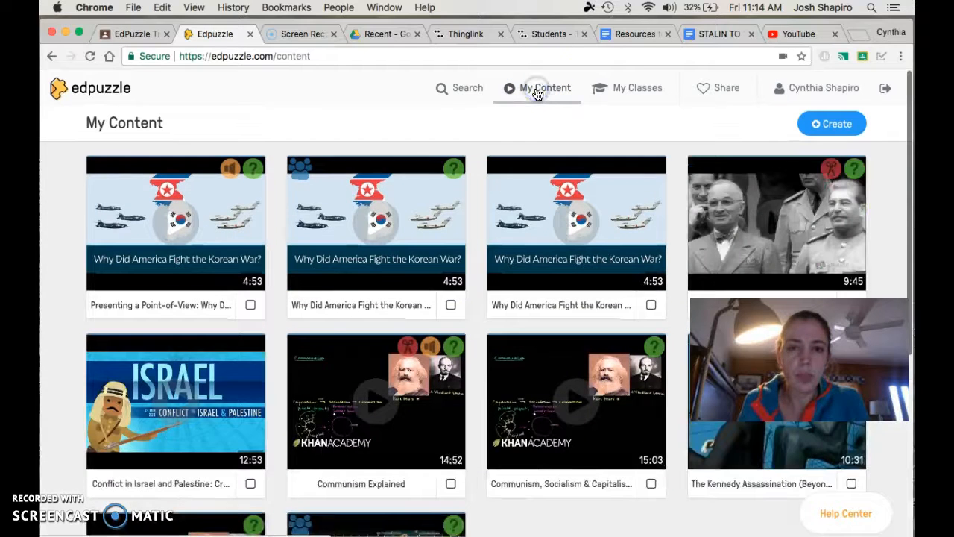
scroll(257, 354, down, 4)
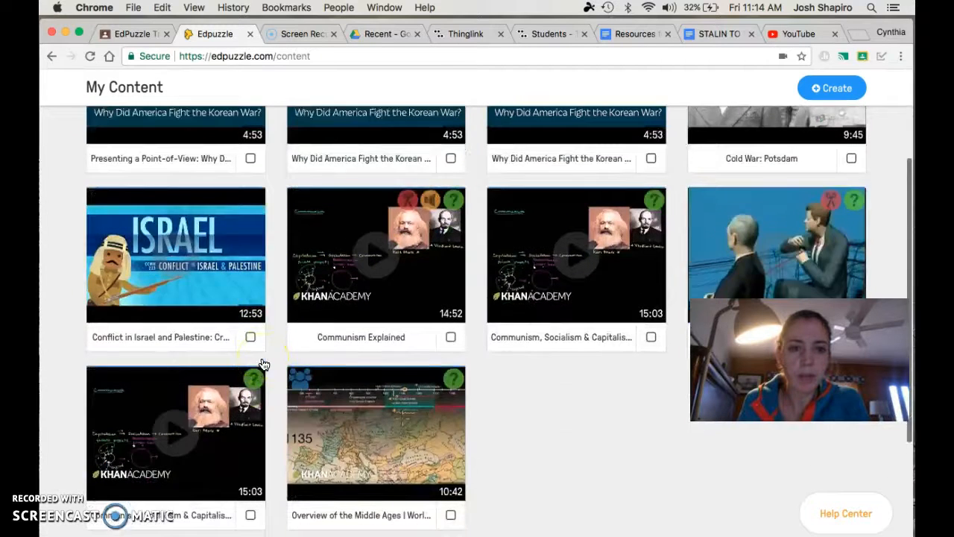
scroll(262, 364, up, 4)
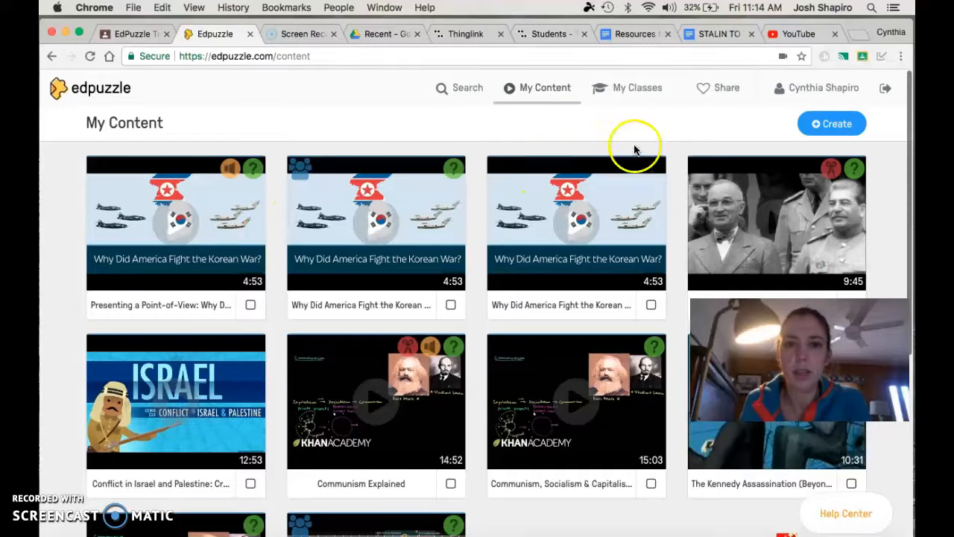
View the assignments of the Modern U.S. Period 1, World History Period 6 and World History Period 4 classes
click(640, 97)
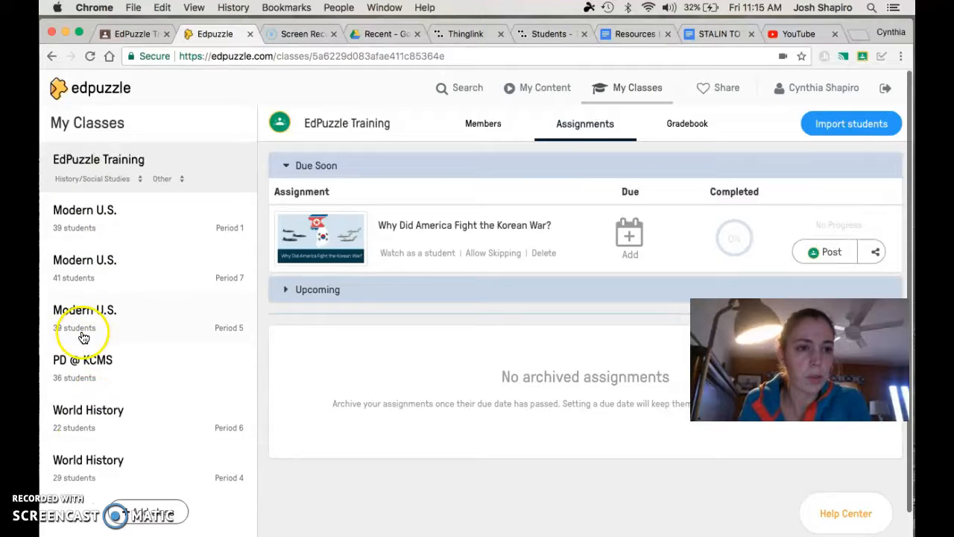
click(94, 213)
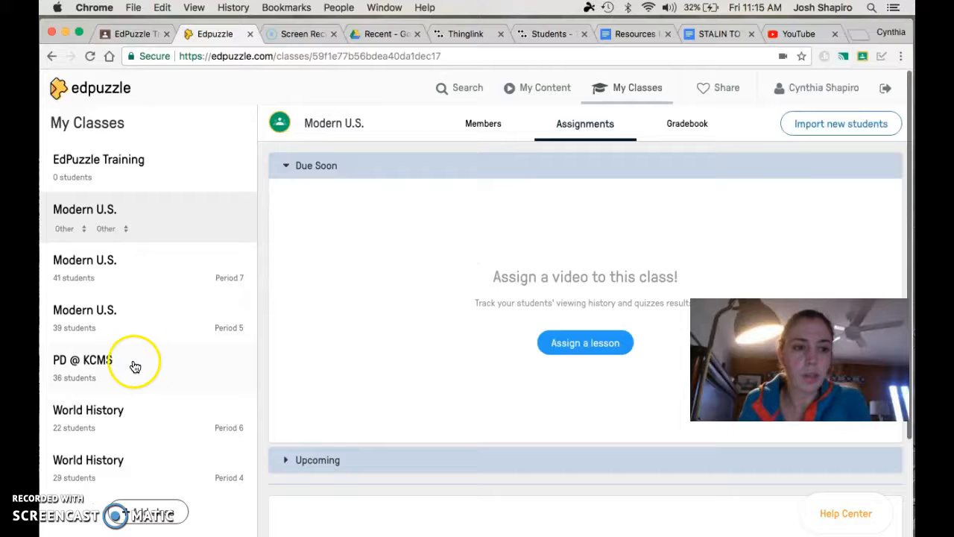
click(99, 419)
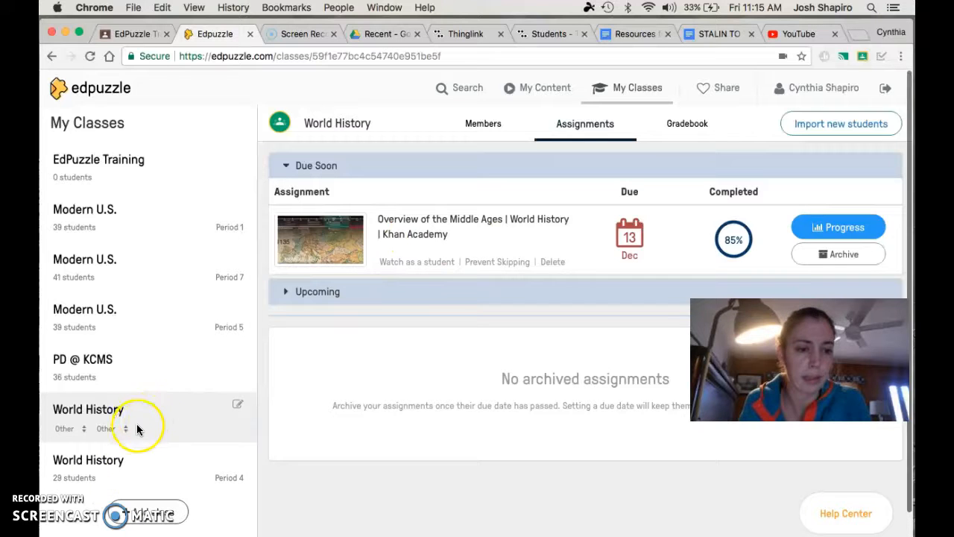
click(422, 355)
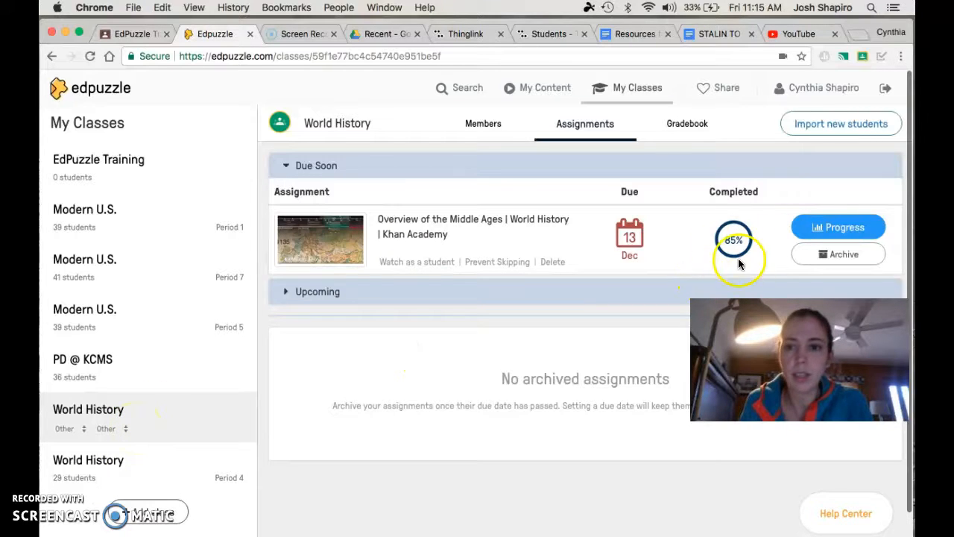
click(168, 461)
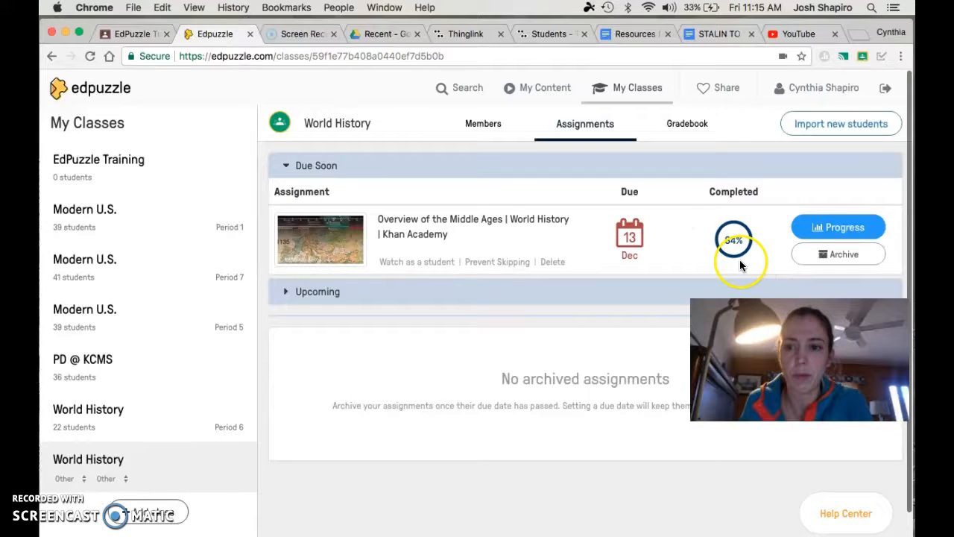
Review the Period 4 student progress list for "Overview of the Middle Ages" and return to the class assignments
click(836, 226)
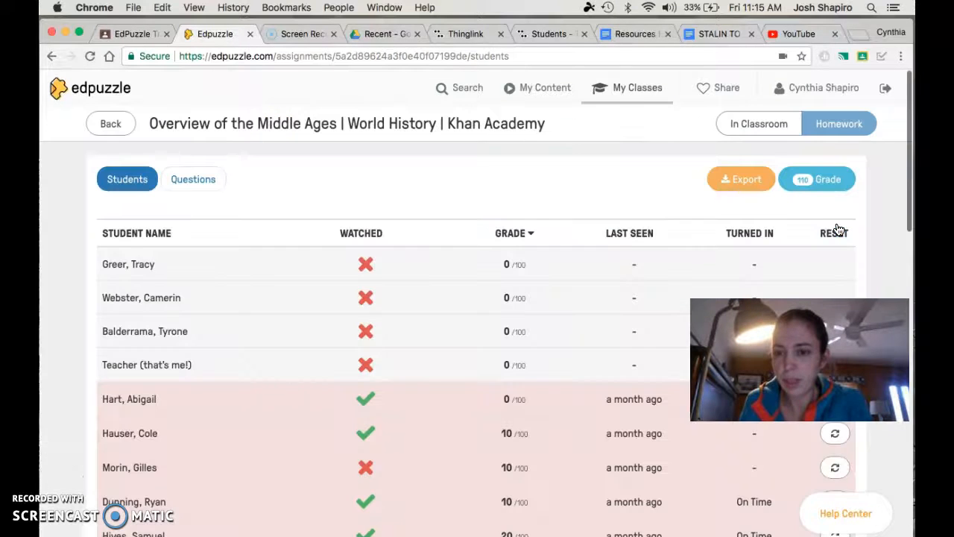
scroll(437, 471, down, 5)
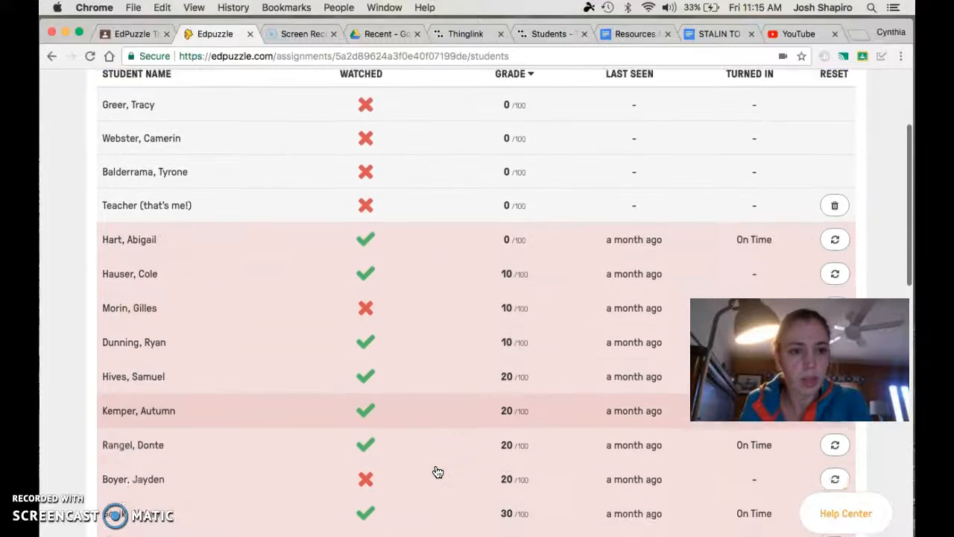
scroll(437, 470, down, 1)
scroll(438, 471, down, 10)
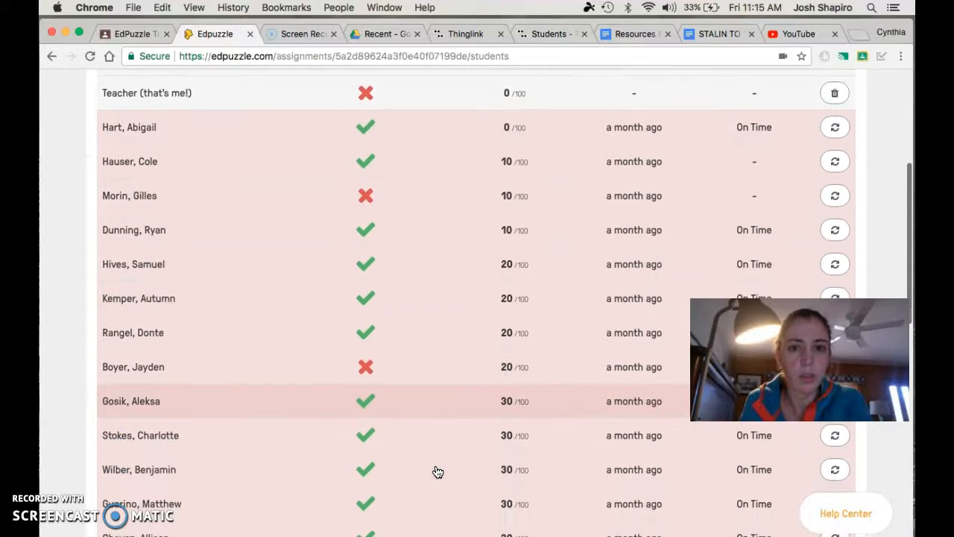
scroll(437, 471, down, 2)
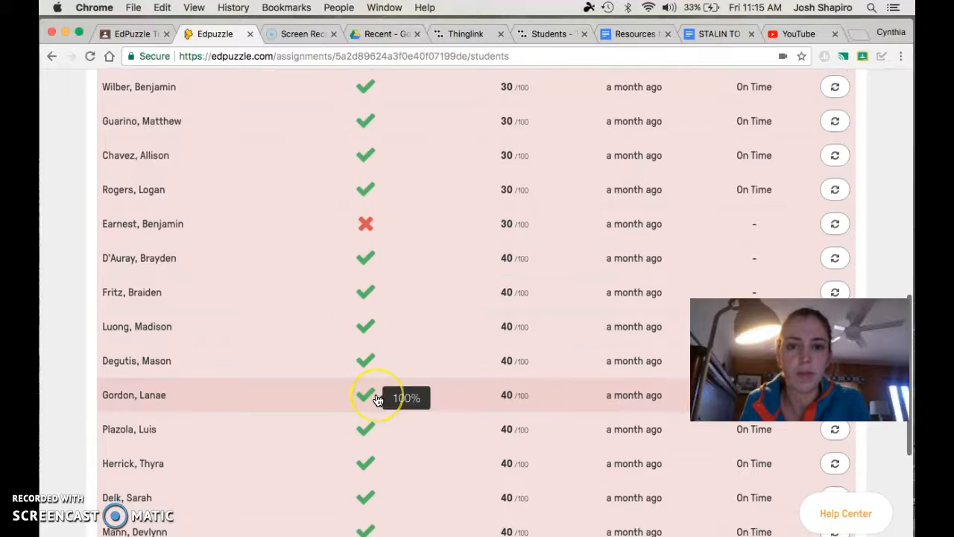
scroll(377, 399, down, 3)
scroll(377, 399, down, 2)
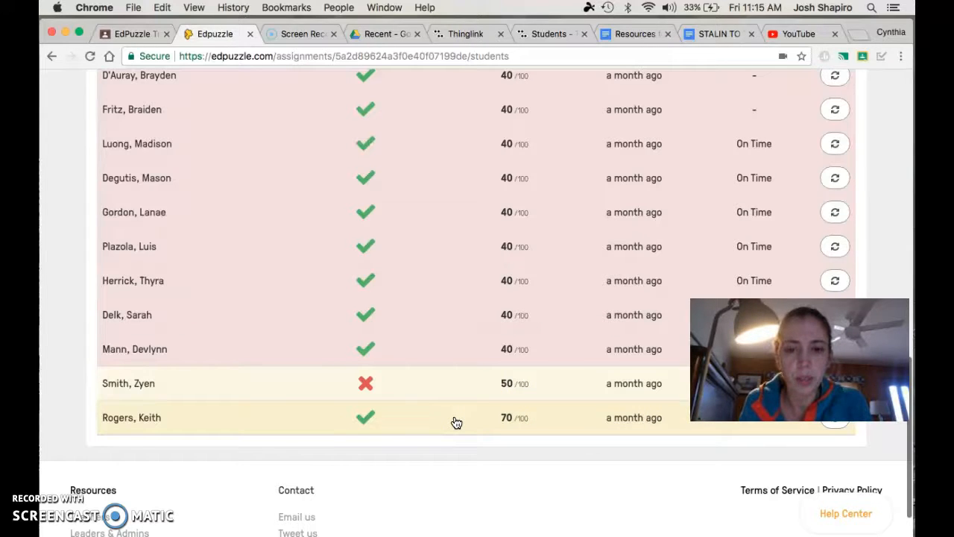
scroll(456, 423, up, 5)
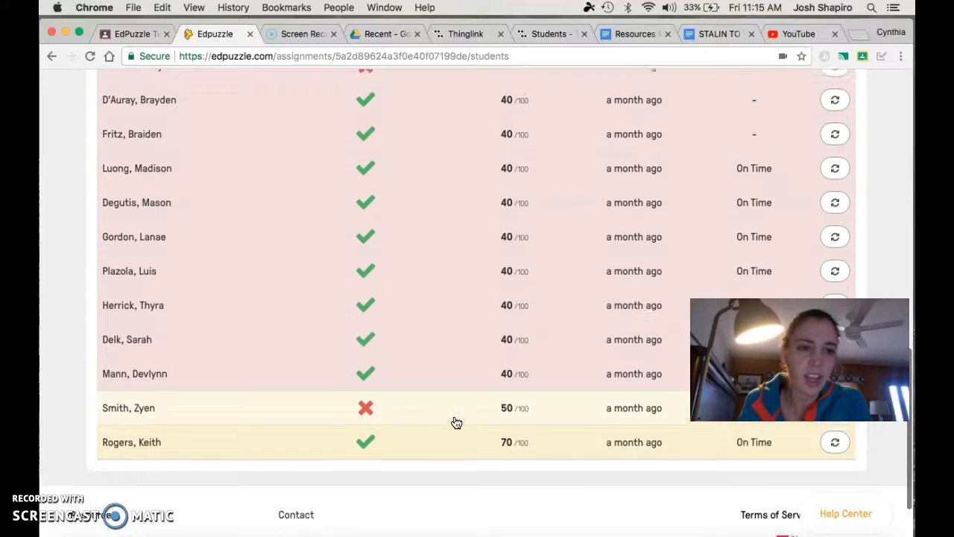
scroll(456, 422, up, 5)
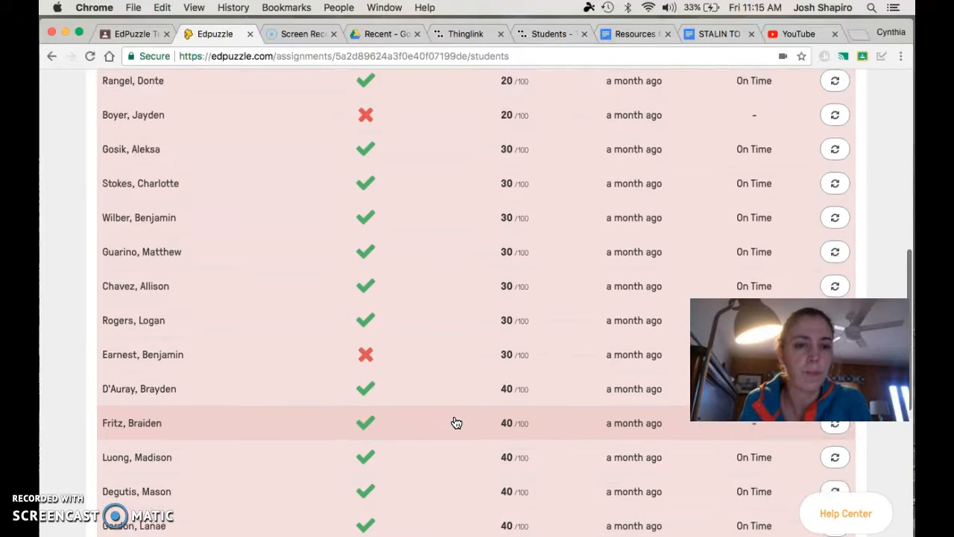
scroll(456, 423, up, 10)
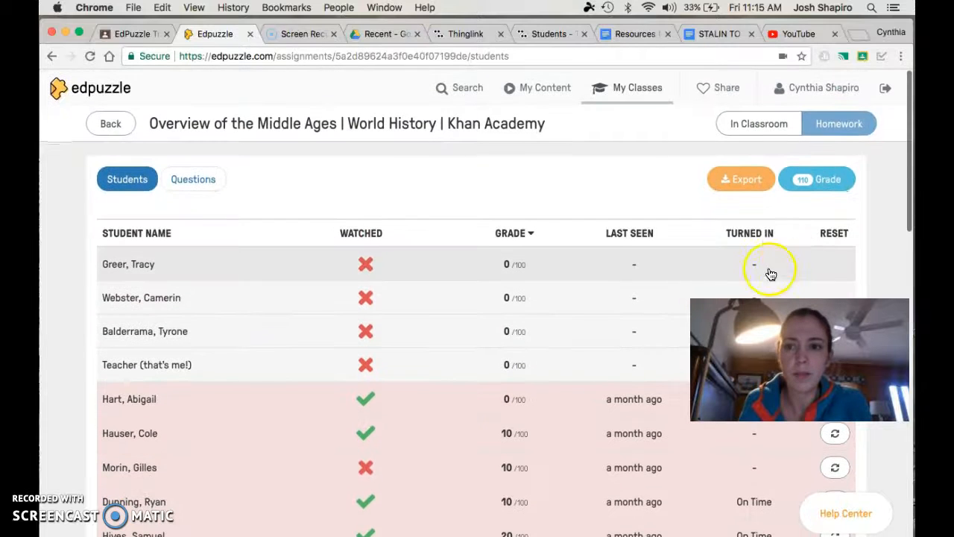
click(110, 124)
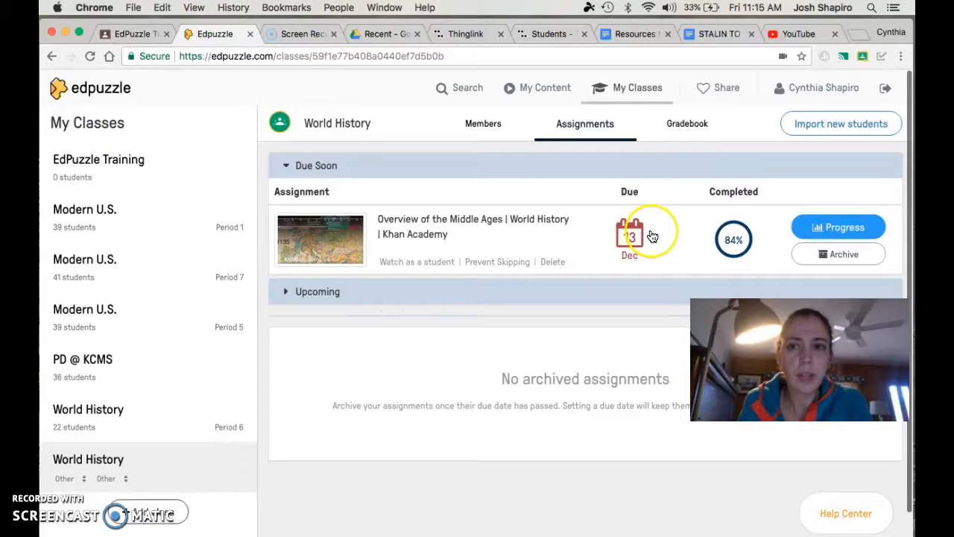
Browse the video search channels, viewing the public Edpuzzle and YouTube collections
click(460, 89)
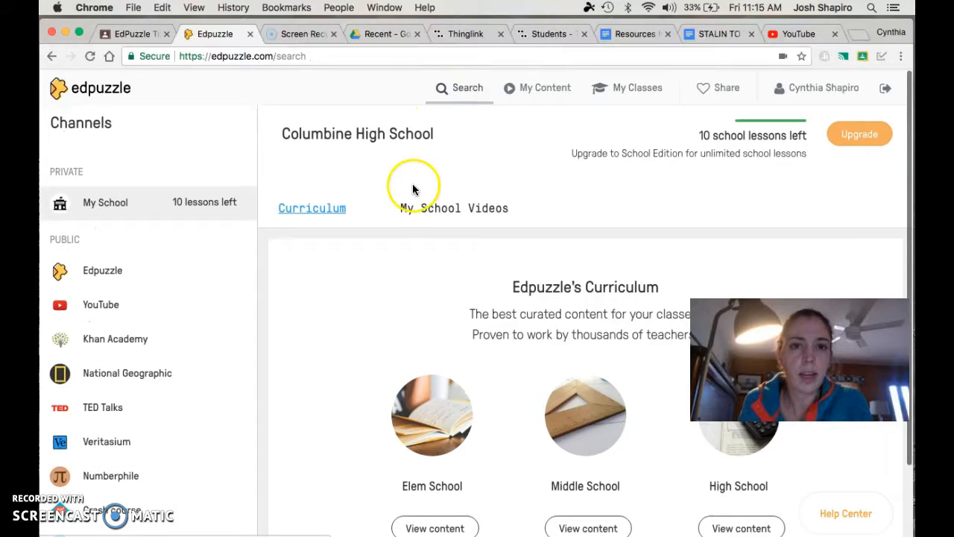
click(470, 87)
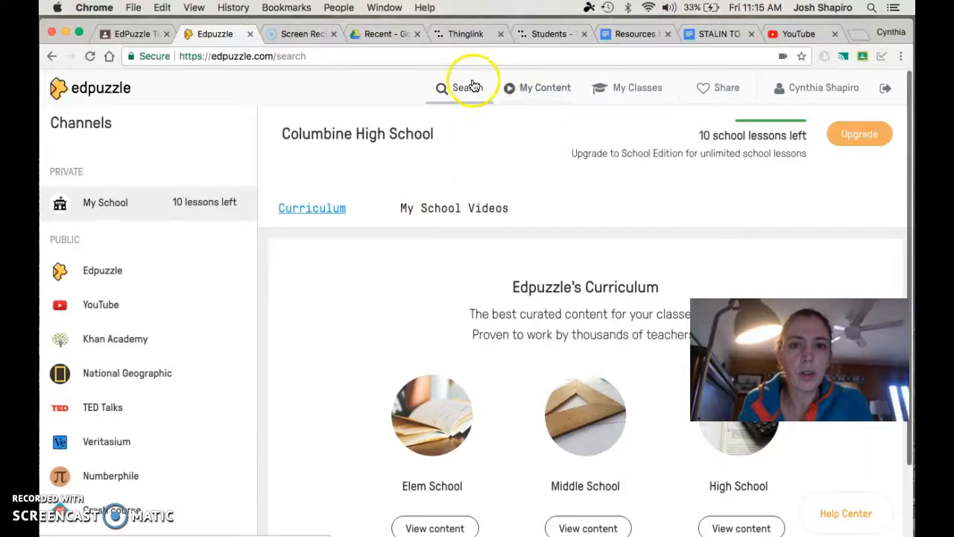
click(102, 270)
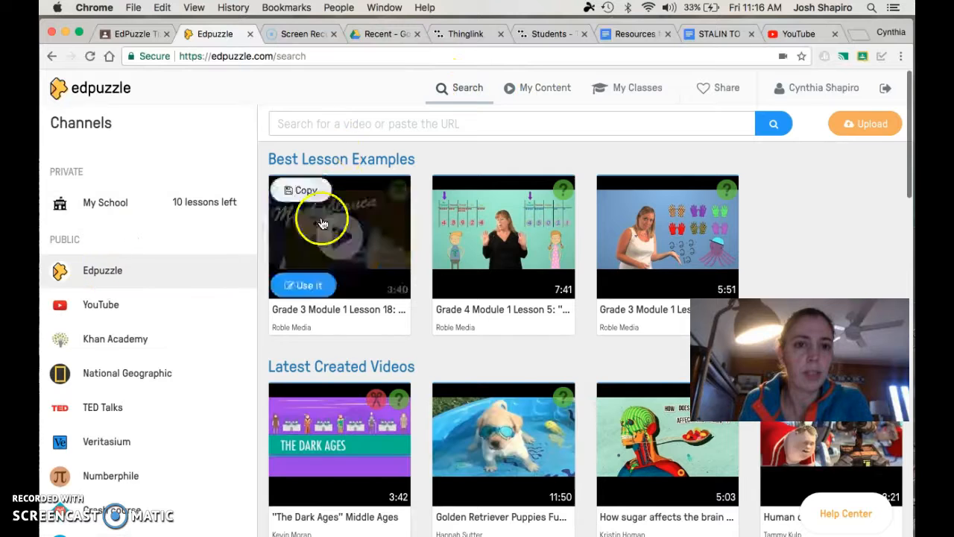
click(108, 307)
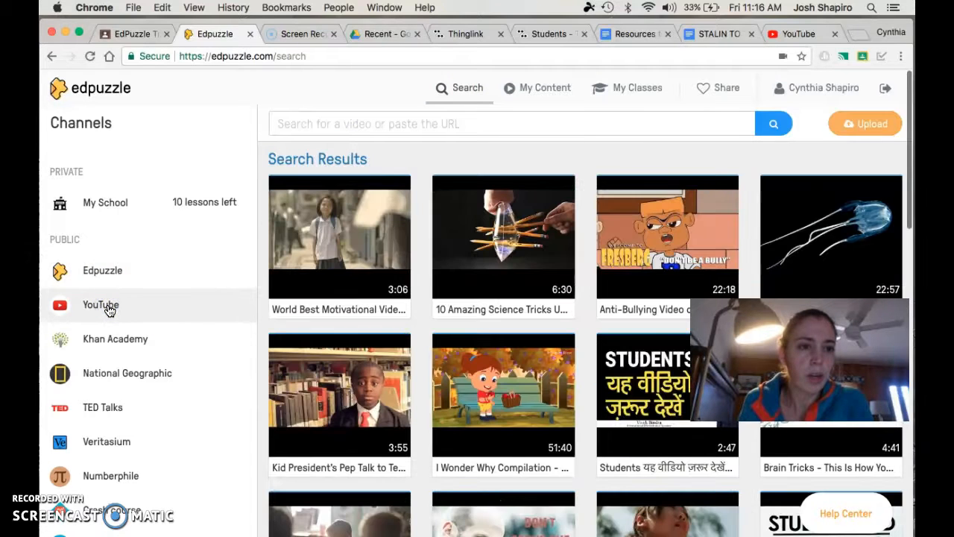
Switch to the open YouTube site and search for "korean war"
click(803, 35)
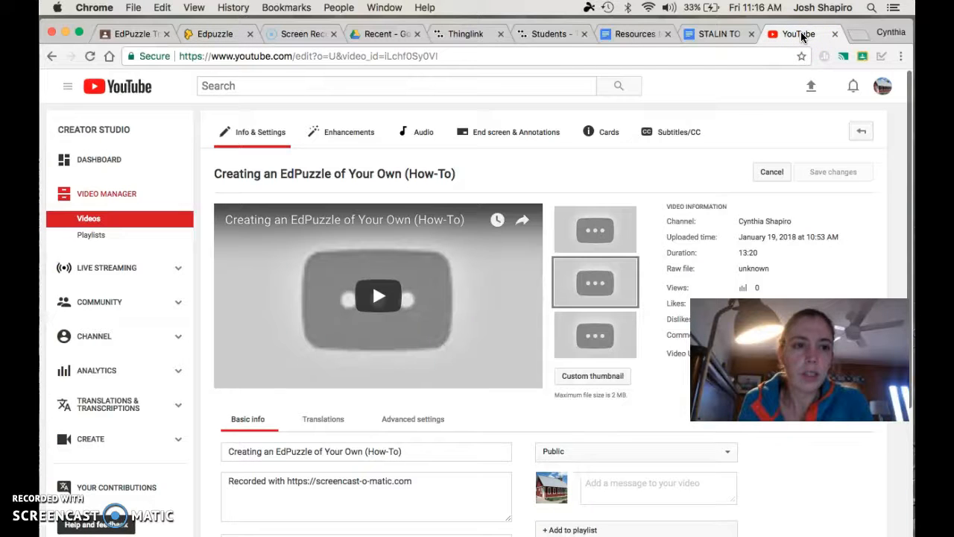
click(276, 89)
text(korea)
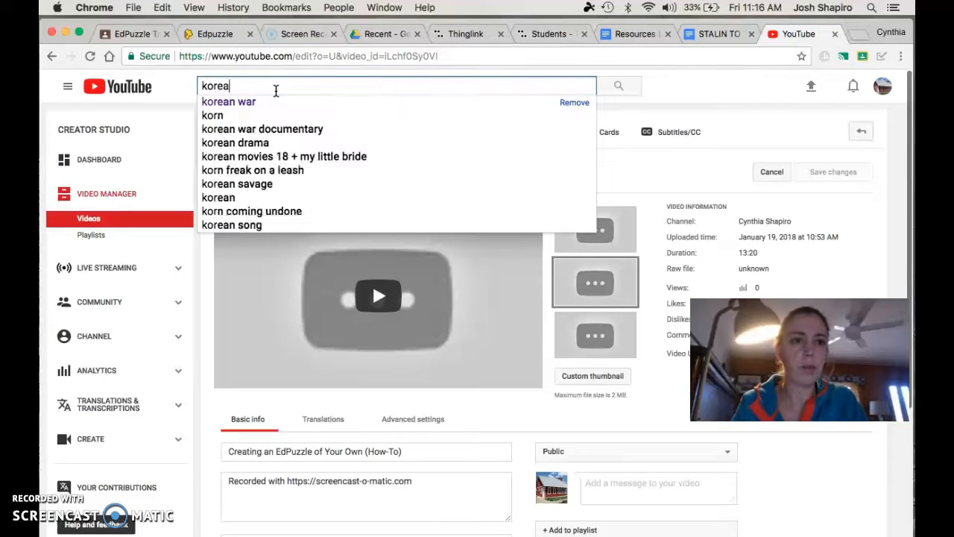
text(n war)
key(Return)
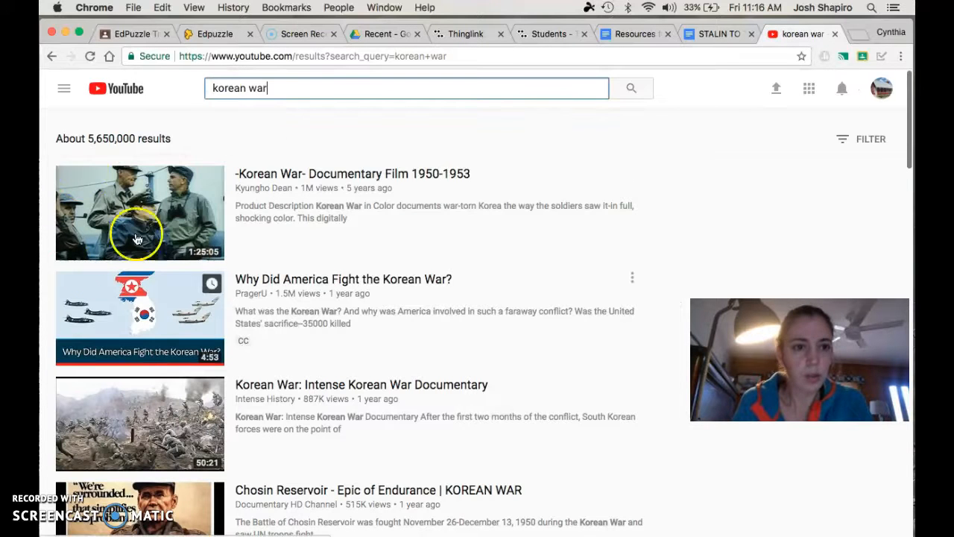
Open PragerU's "Why Did America Fight the Korean War?" from the results, pause it and dismiss the "Never miss a new video" overlay
scroll(324, 432, down, 6)
scroll(325, 432, up, 4)
scroll(325, 432, up, 2)
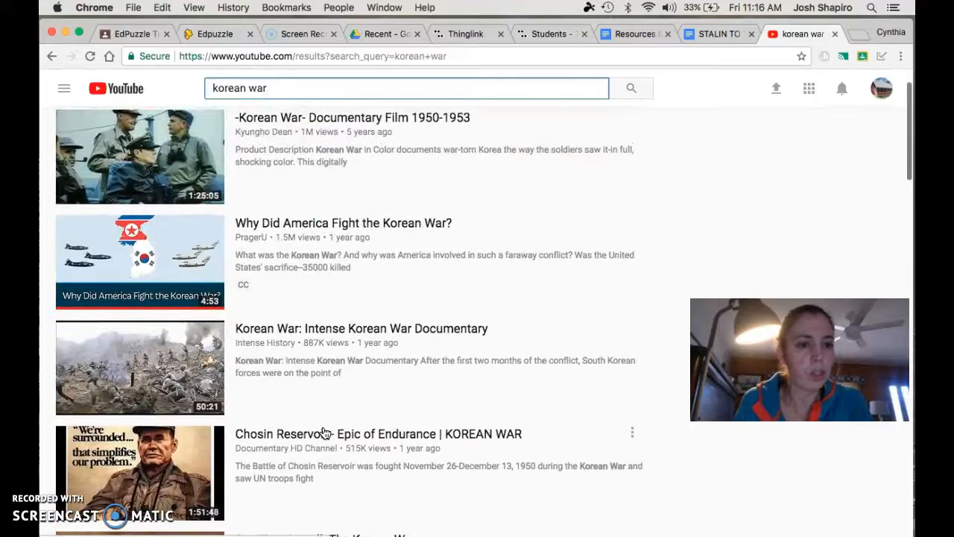
scroll(325, 432, up, 1)
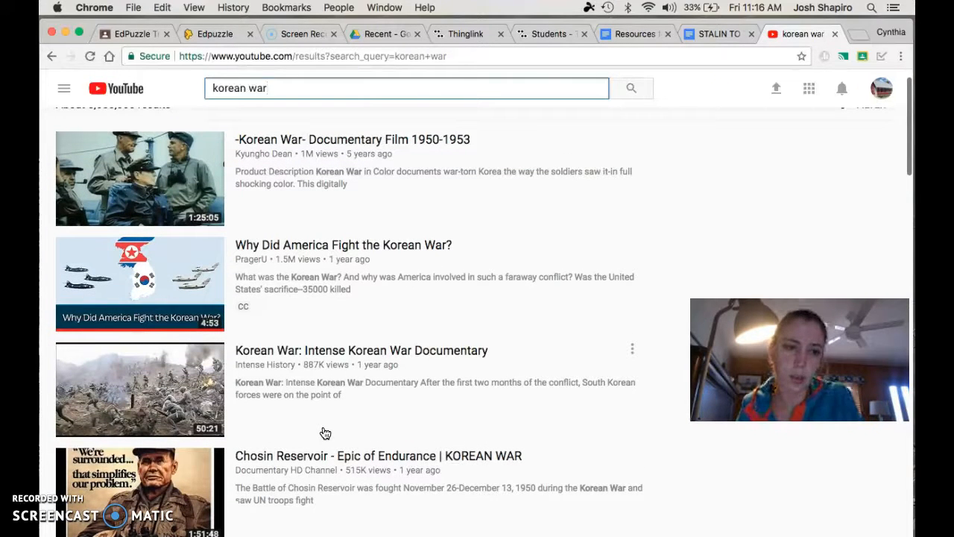
click(306, 244)
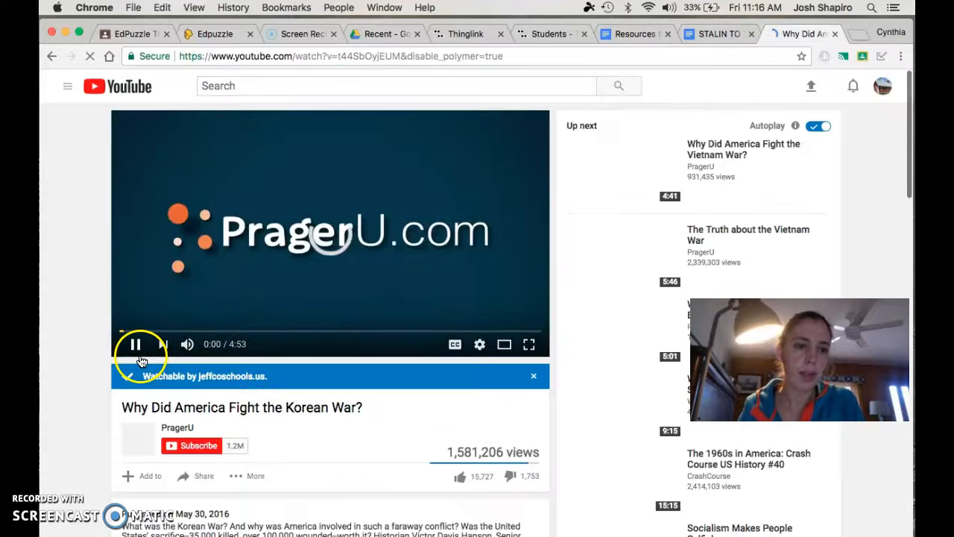
click(136, 346)
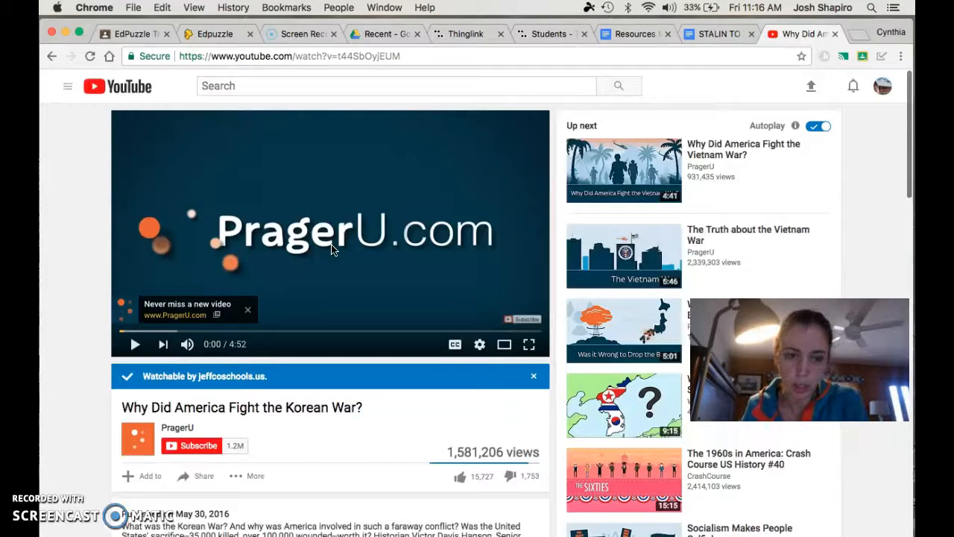
click(337, 247)
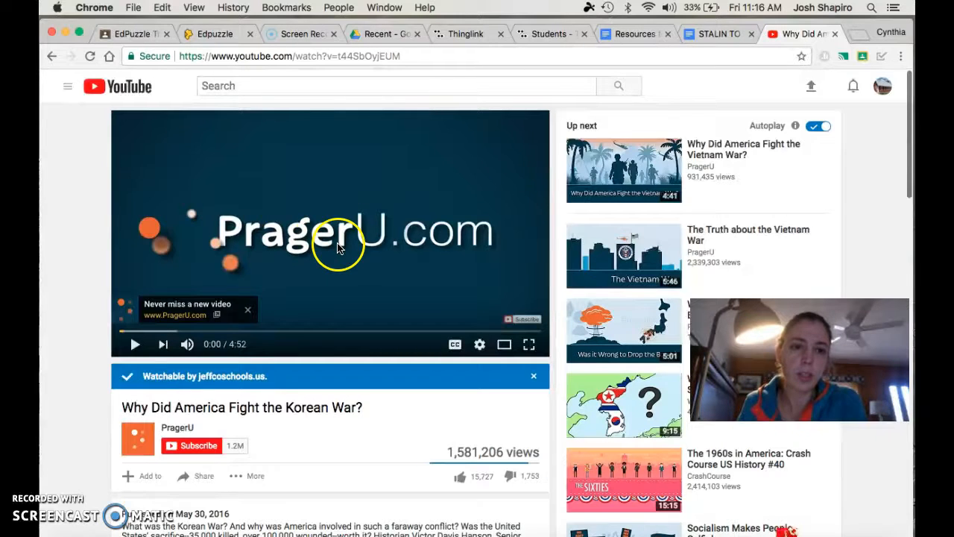
click(248, 313)
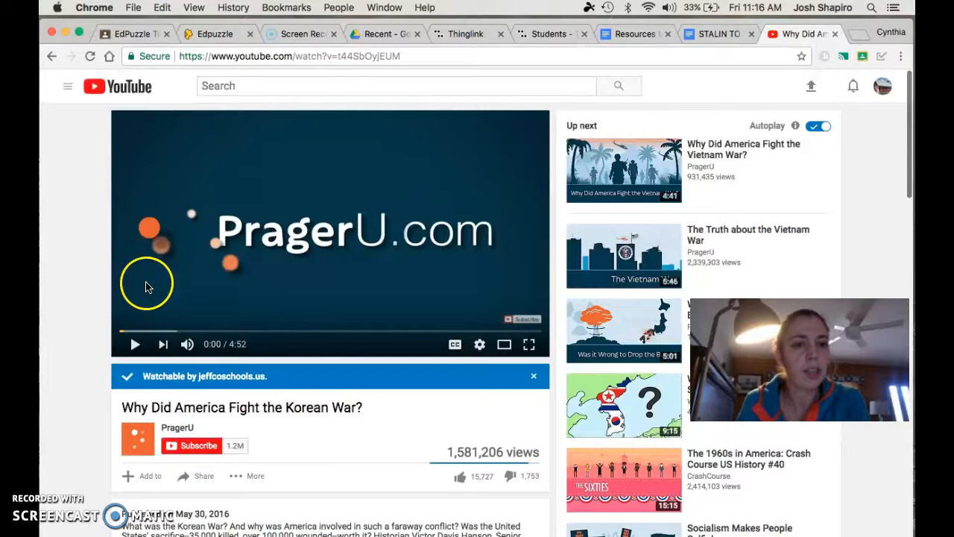
Copy the web address of the "Why Did America Fight the Korean War?" video
click(403, 60)
key(super+c)
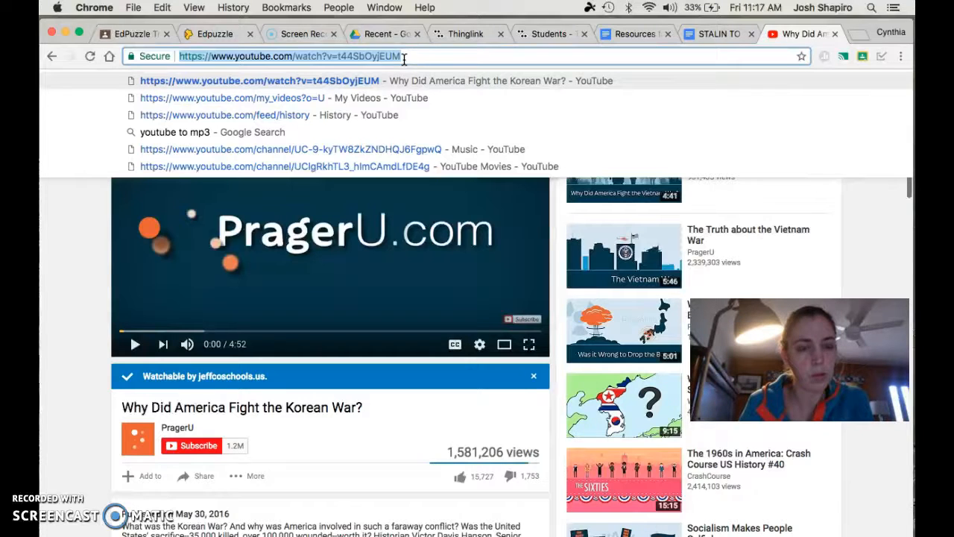
click(468, 58)
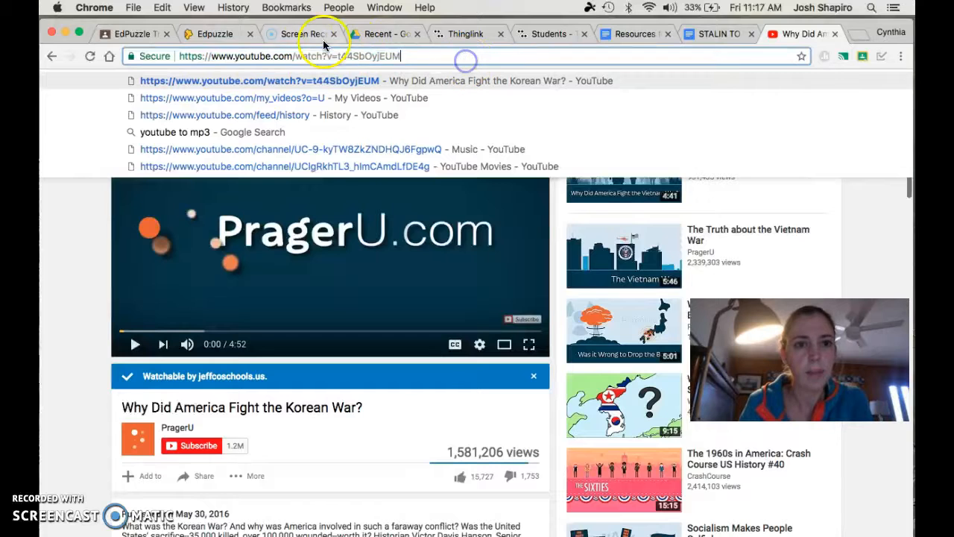
Switch back to Edpuzzle and search for the Korean War video using its copied YouTube web address
click(219, 33)
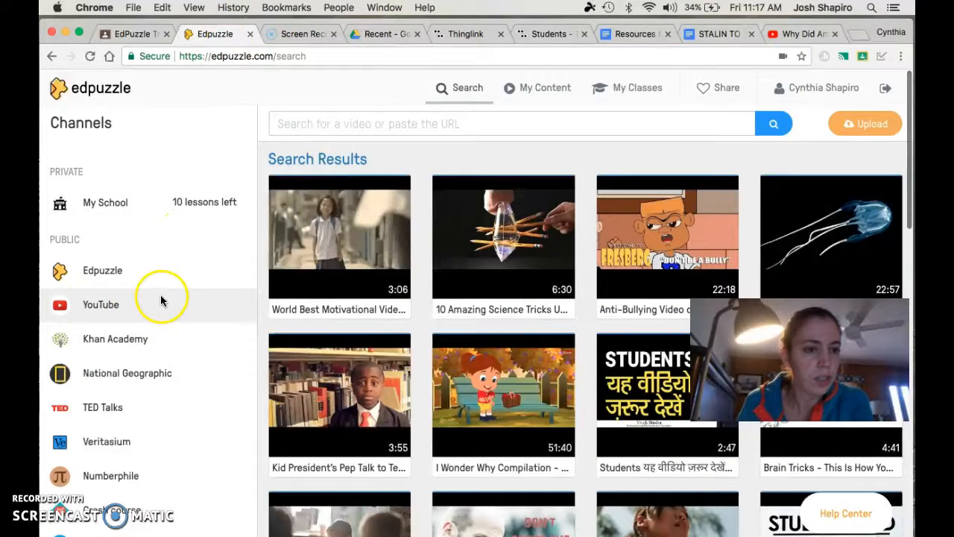
click(323, 127)
key(super+v)
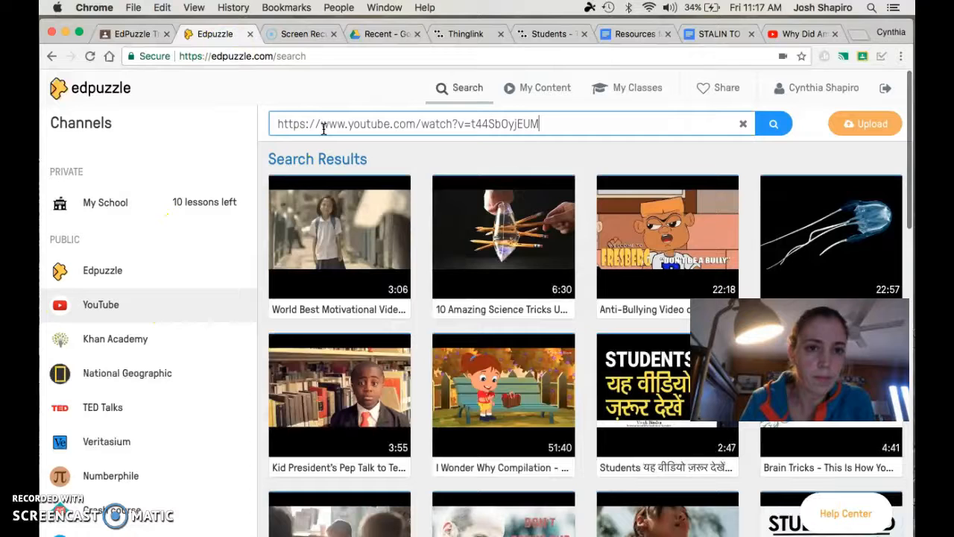
click(772, 124)
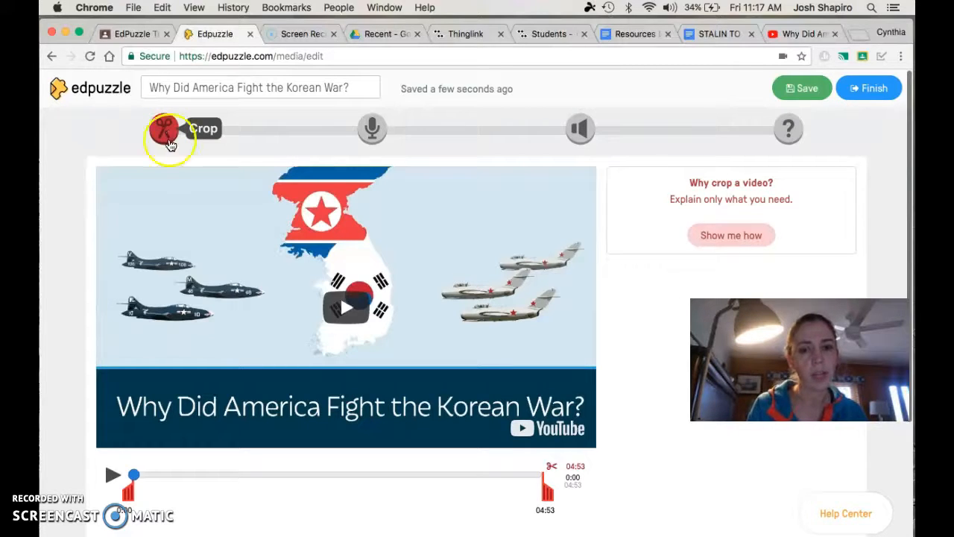
Try to adjust the crop's end point and briefly preview the video in the Audio Track stage
mouse_move(550, 492)
mouse_down()
mouse_move(405, 491)
mouse_move(576, 496)
mouse_move(385, 491)
mouse_move(568, 494)
mouse_up()
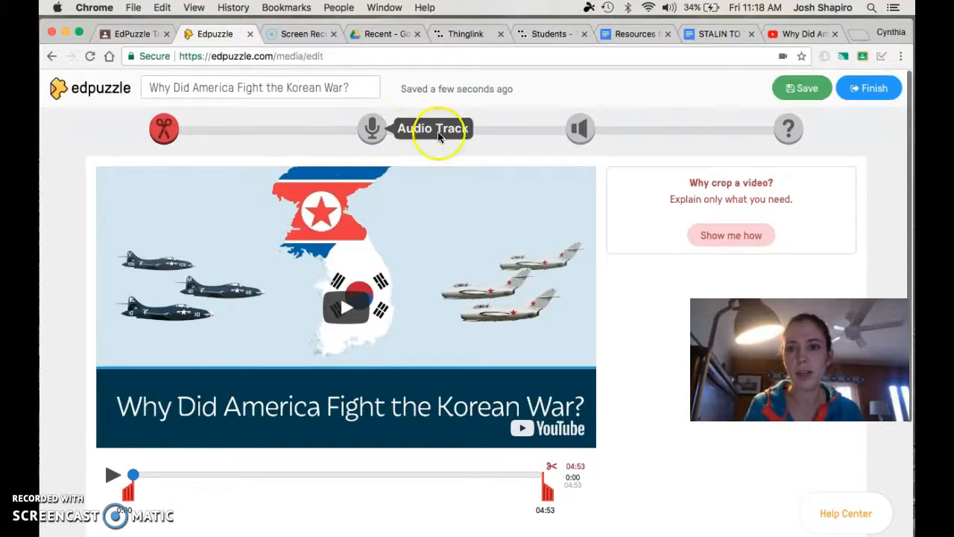
click(373, 133)
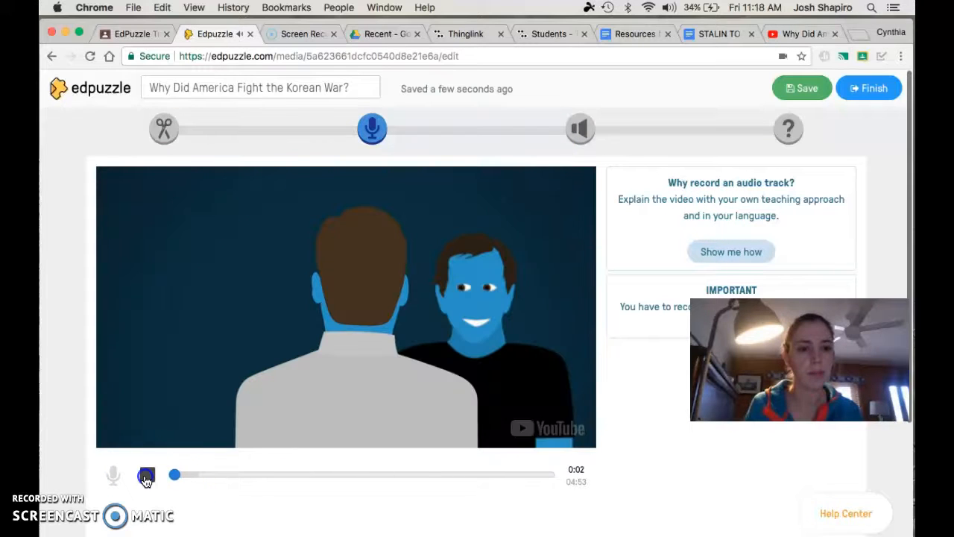
click(148, 475)
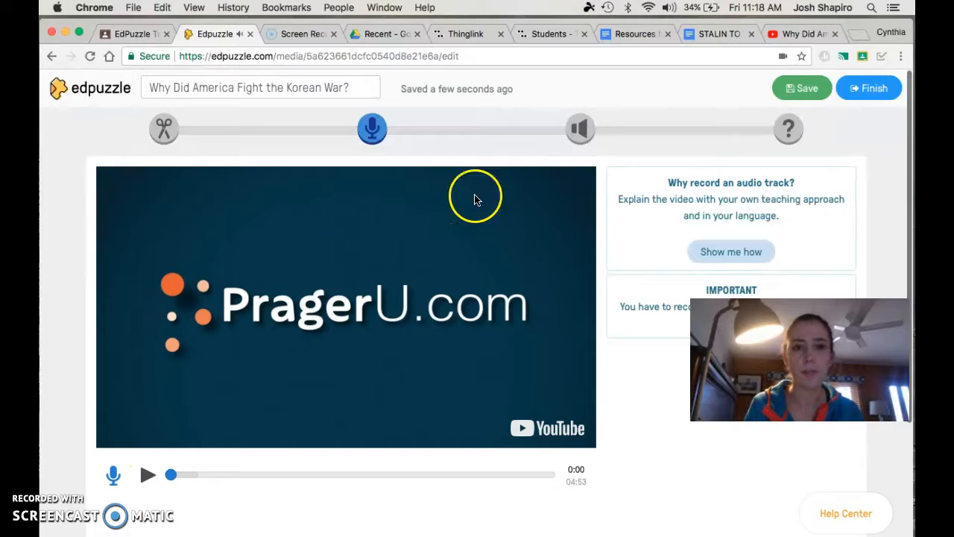
In the quiz stage, advance the video to 0:29 and add an open-ended question at that point
click(787, 136)
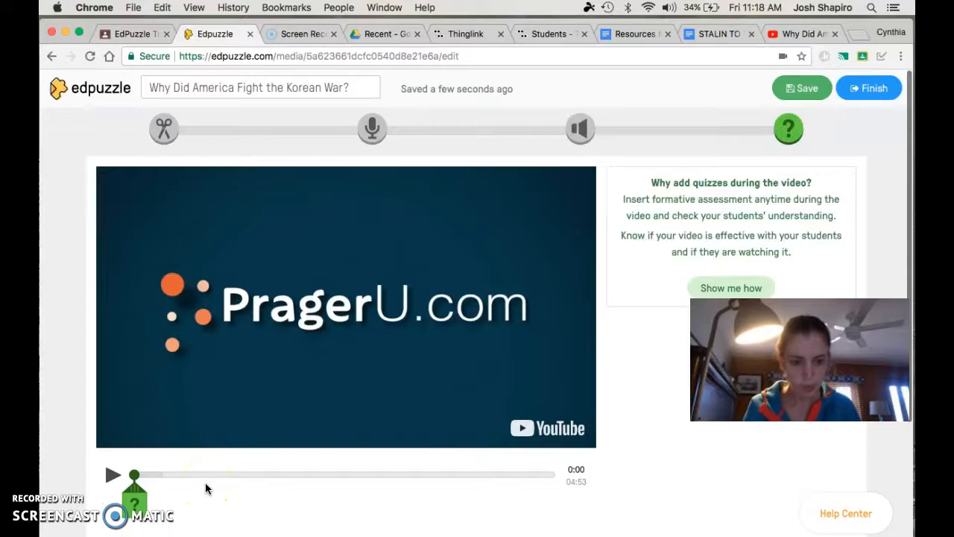
mouse_move(132, 498)
mouse_down()
mouse_move(135, 474)
mouse_move(174, 476)
mouse_up()
click(114, 474)
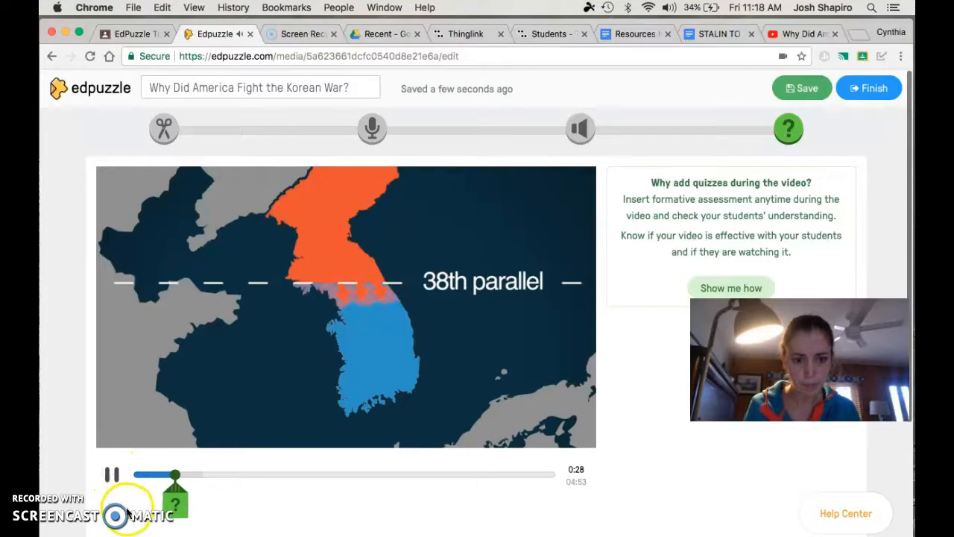
click(179, 509)
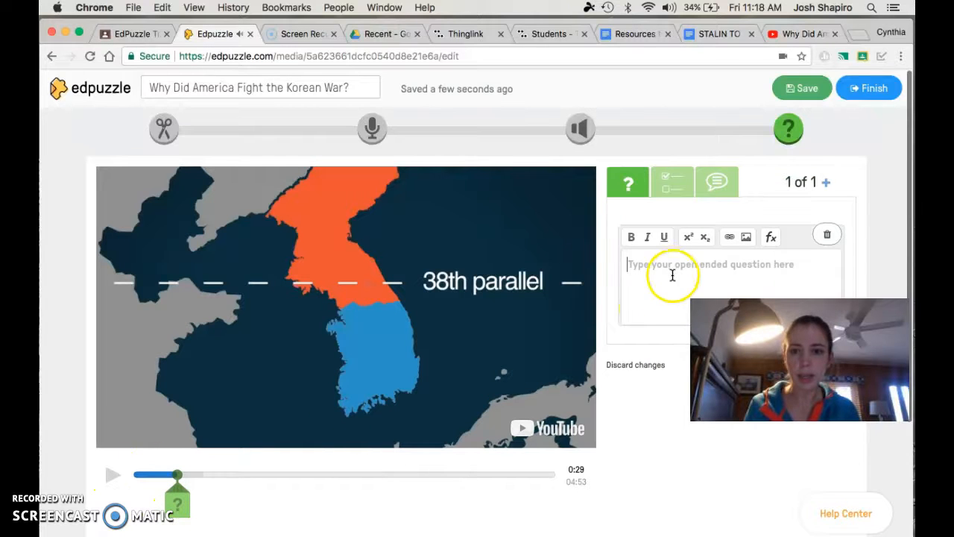
View the multiple-choice format for the 0:29 question, and change it to a comment with its empty text field ready for entry
click(670, 182)
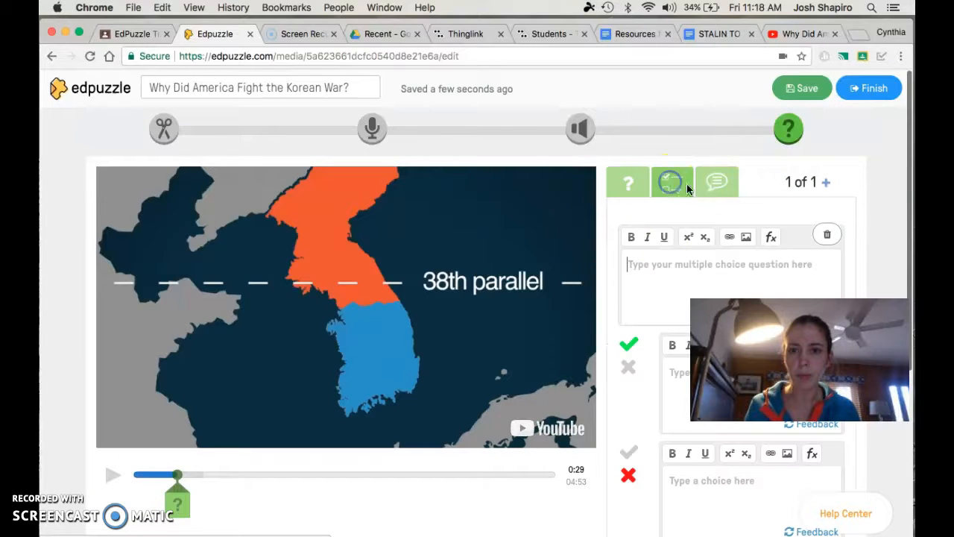
click(712, 185)
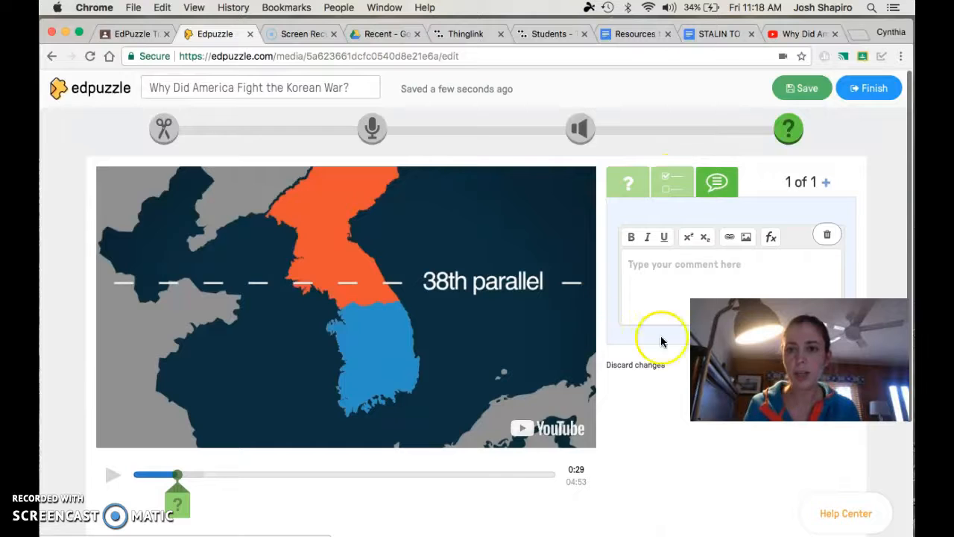
click(714, 288)
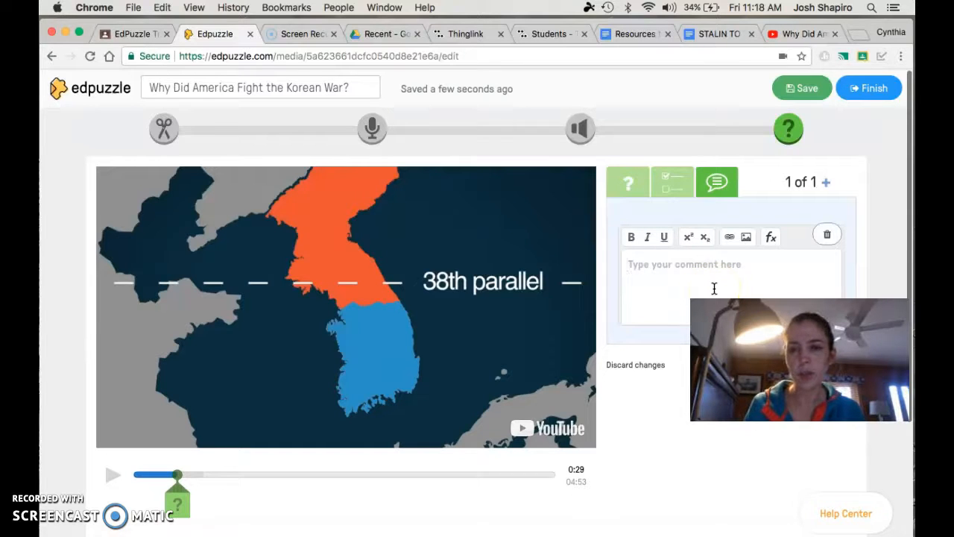
click(667, 261)
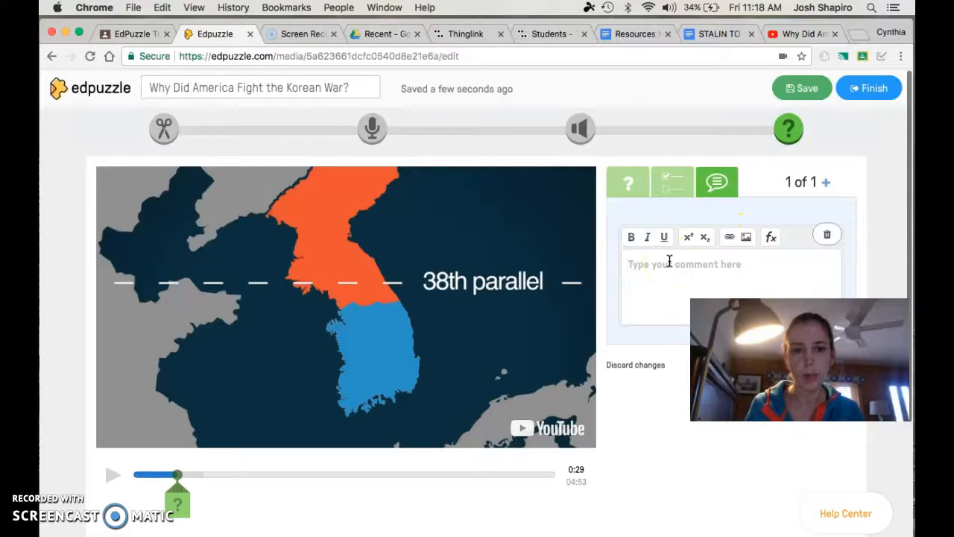